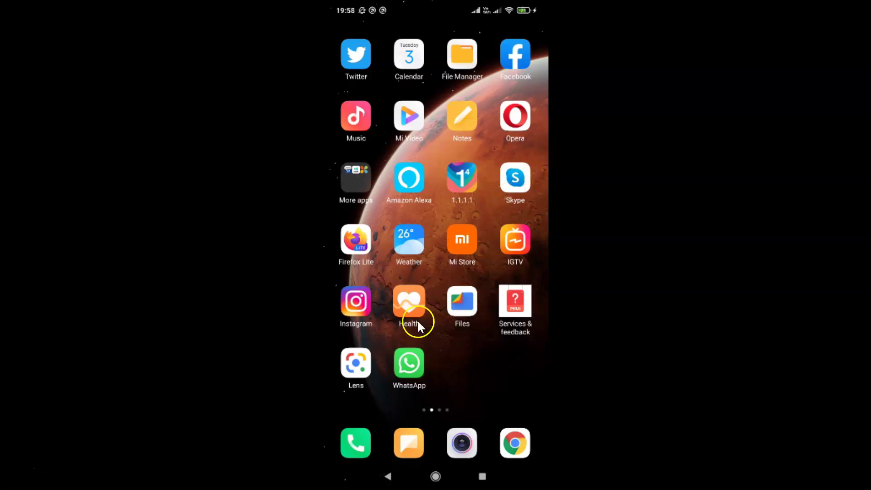
- Launch WhatsApp and go through Settings into the Account section, then select Privacy
click(412, 363)
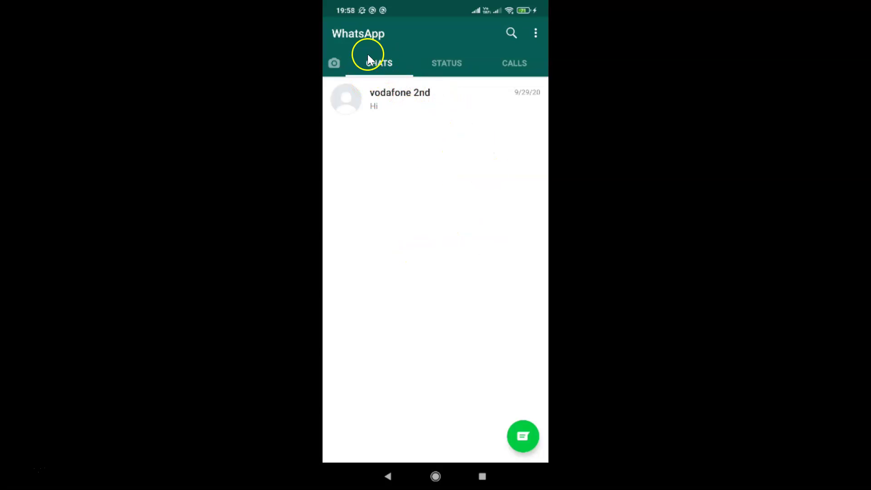
click(535, 34)
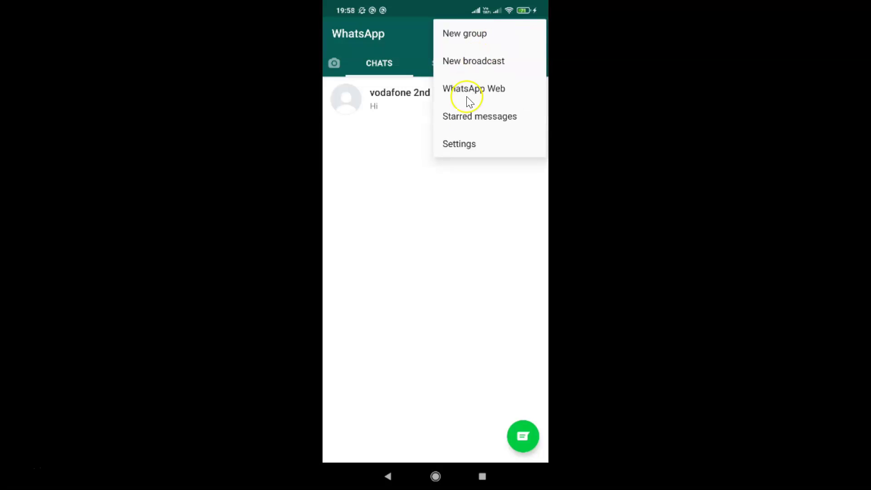
click(469, 143)
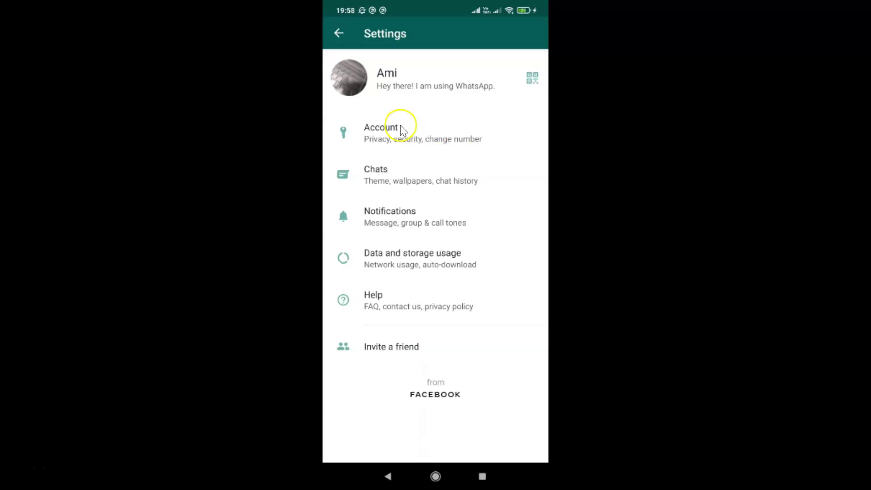
click(385, 131)
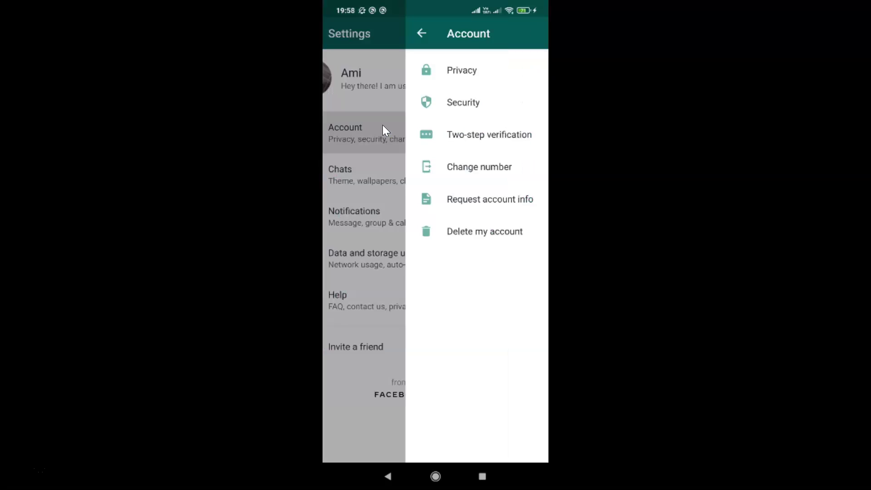
click(378, 71)
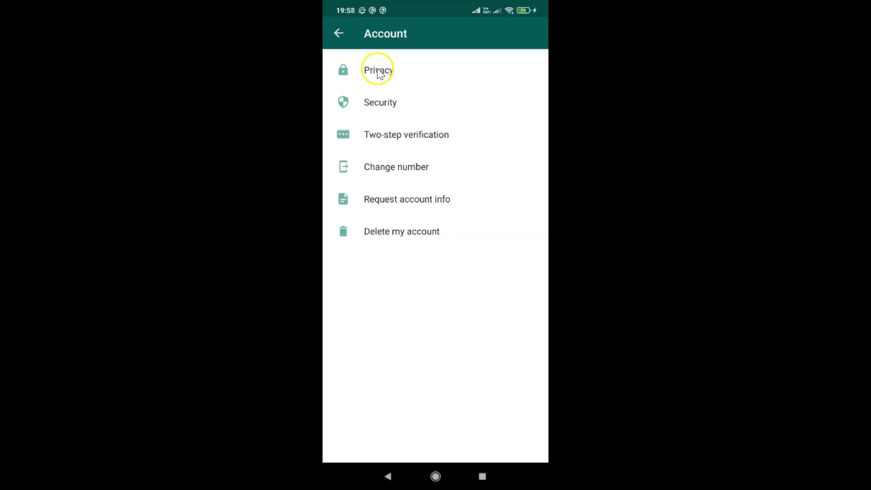
- Switch off the Read receipts toggle on the Privacy page
click(378, 71)
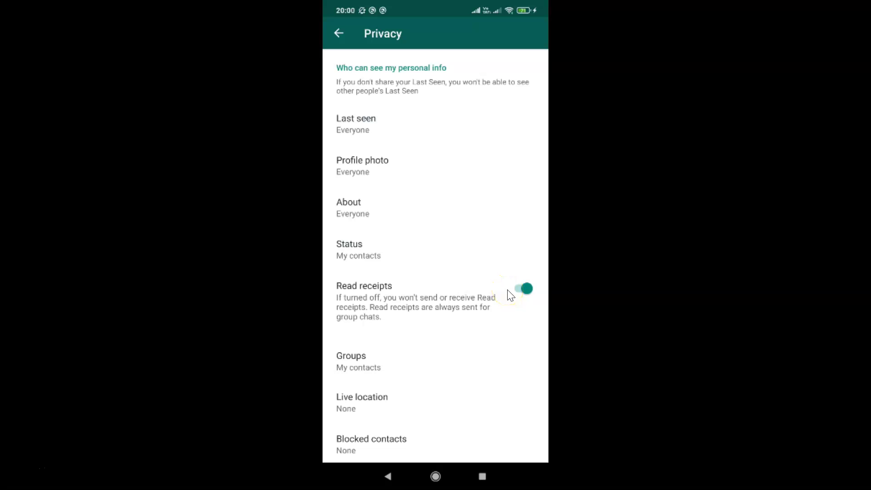
click(509, 294)
- Back out through Privacy, Account and Settings to the Chats list
click(341, 34)
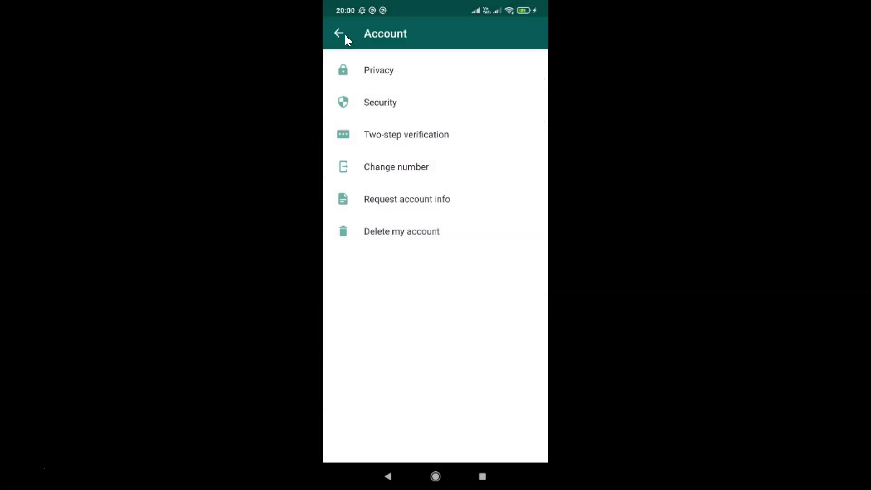
click(340, 34)
click(340, 33)
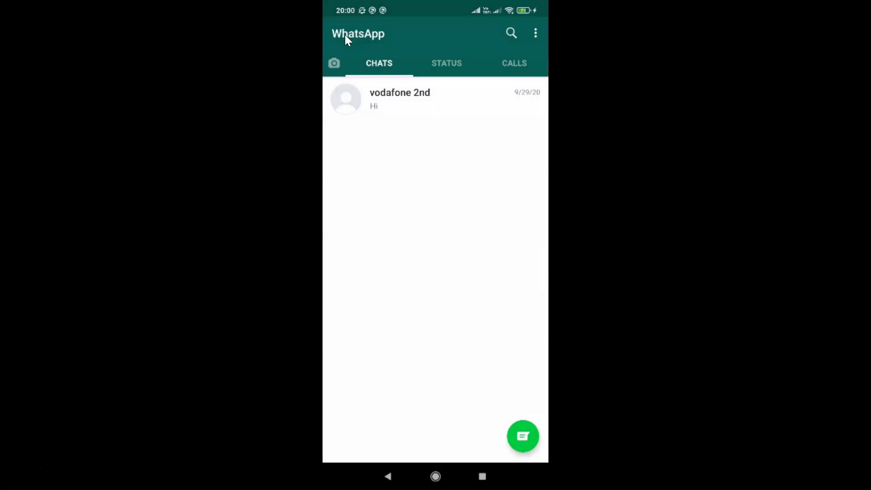